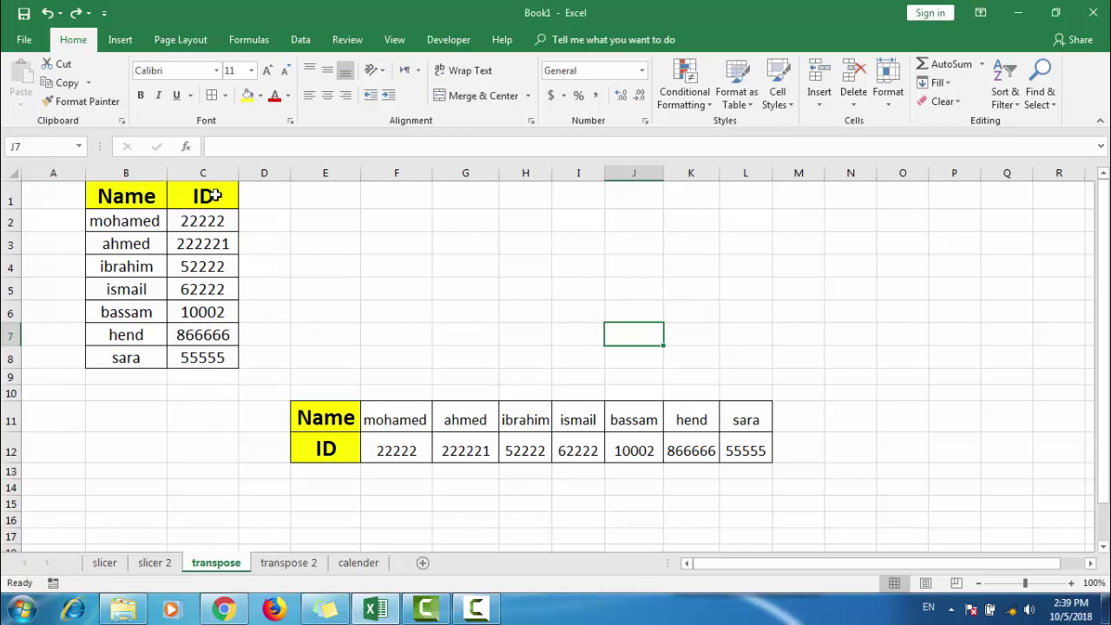
# After reviewing the Name/ID table, switch to transpose 2 and select E10:L11 as the destination.
pyautogui.moveTo(214, 196); pyautogui.dragTo(102, 363)
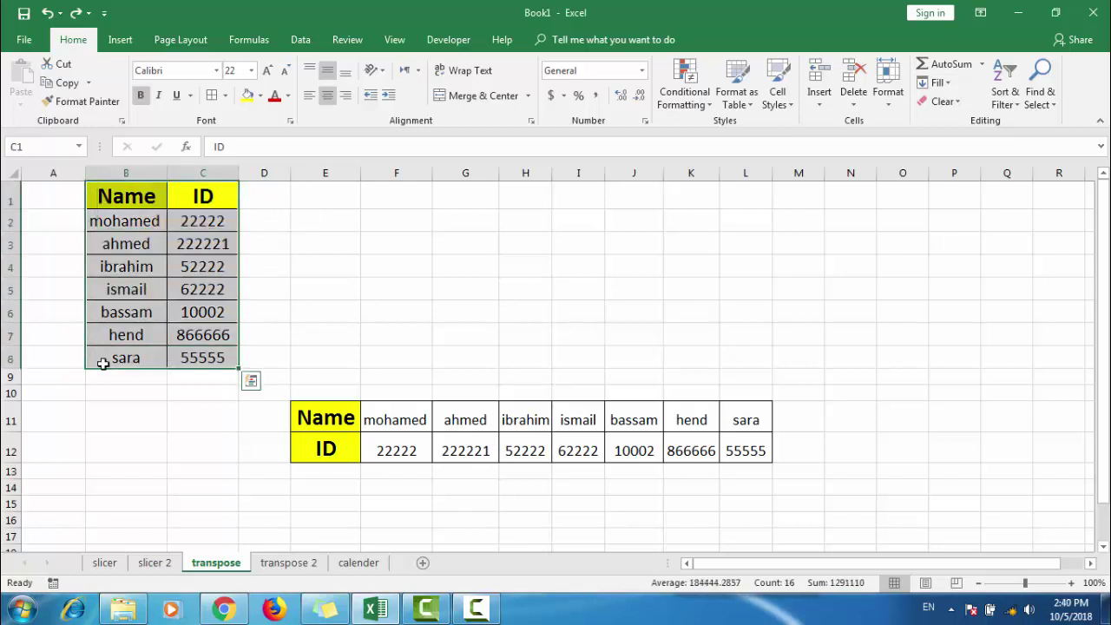
pyautogui.click(318, 416)
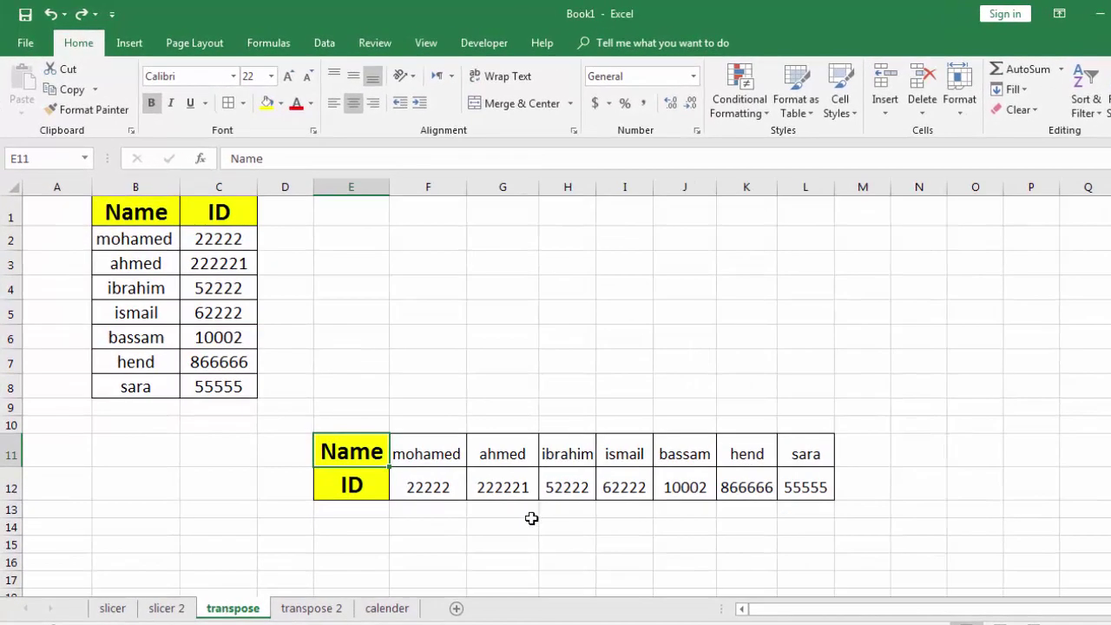
pyautogui.click(311, 609)
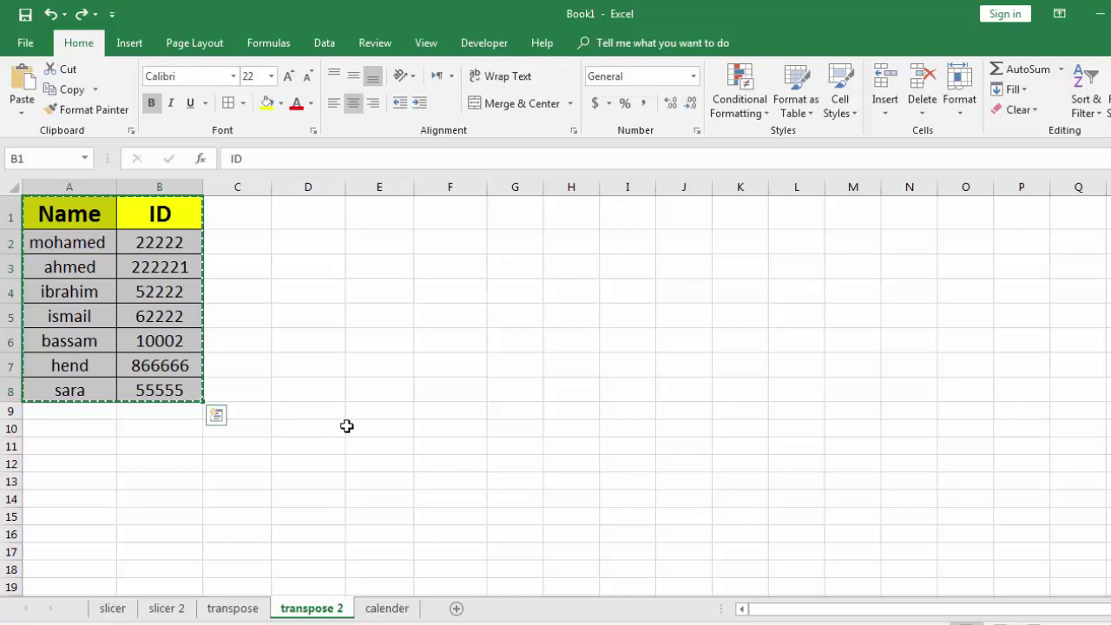
pyautogui.moveTo(364, 429); pyautogui.dragTo(715, 427)
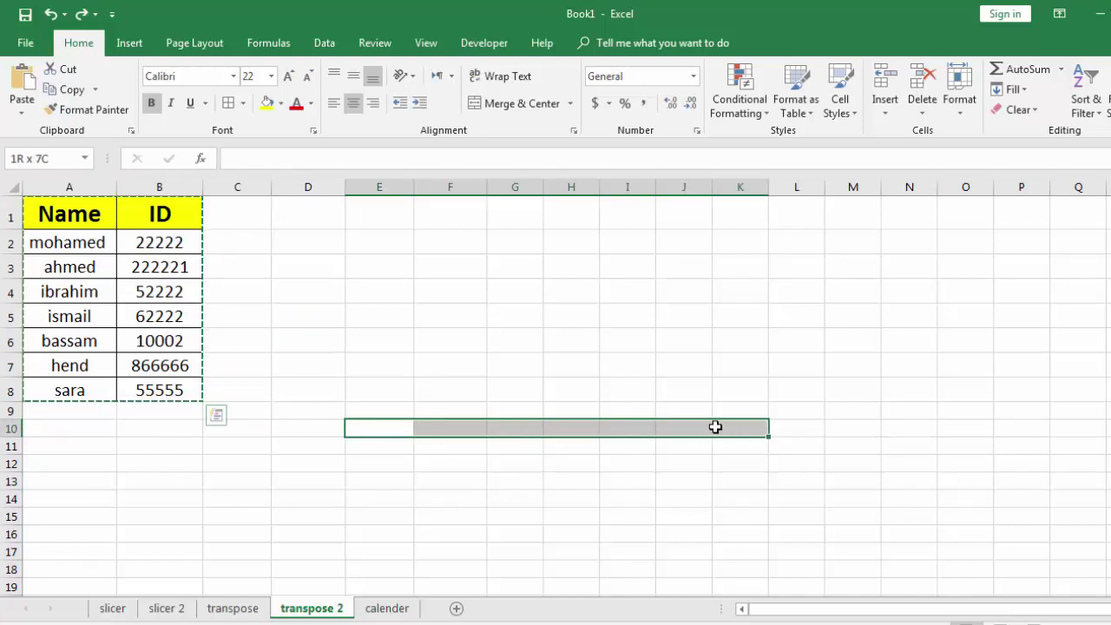
pyautogui.moveTo(715, 428)
pyautogui.mouseDown()
pyautogui.moveTo(772, 429)
pyautogui.moveTo(771, 461)
pyautogui.moveTo(773, 446)
pyautogui.mouseUp()
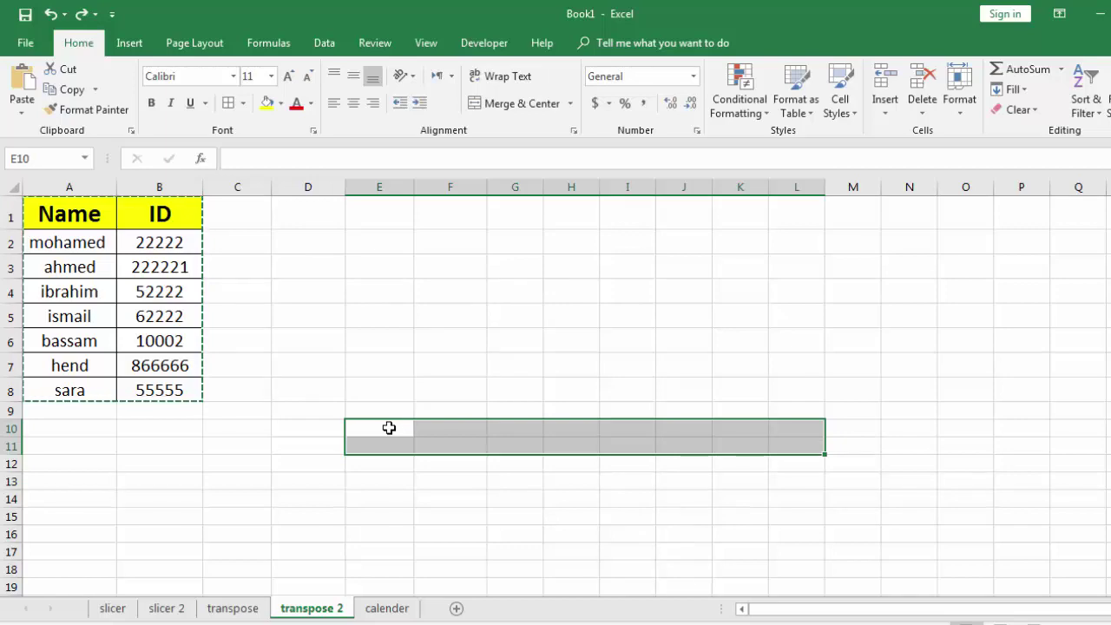
# Enter {=TRANSPOSE(A1:B8)} as an array formula across E10:L11.
pyautogui.write('=')
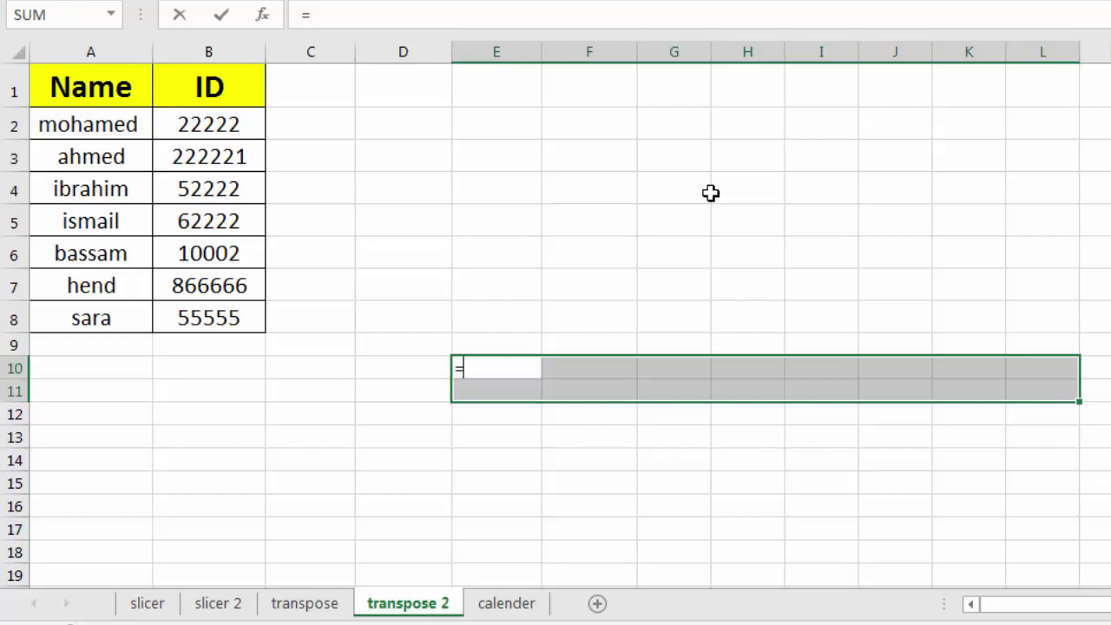
pyautogui.write('tr')
pyautogui.write('a')
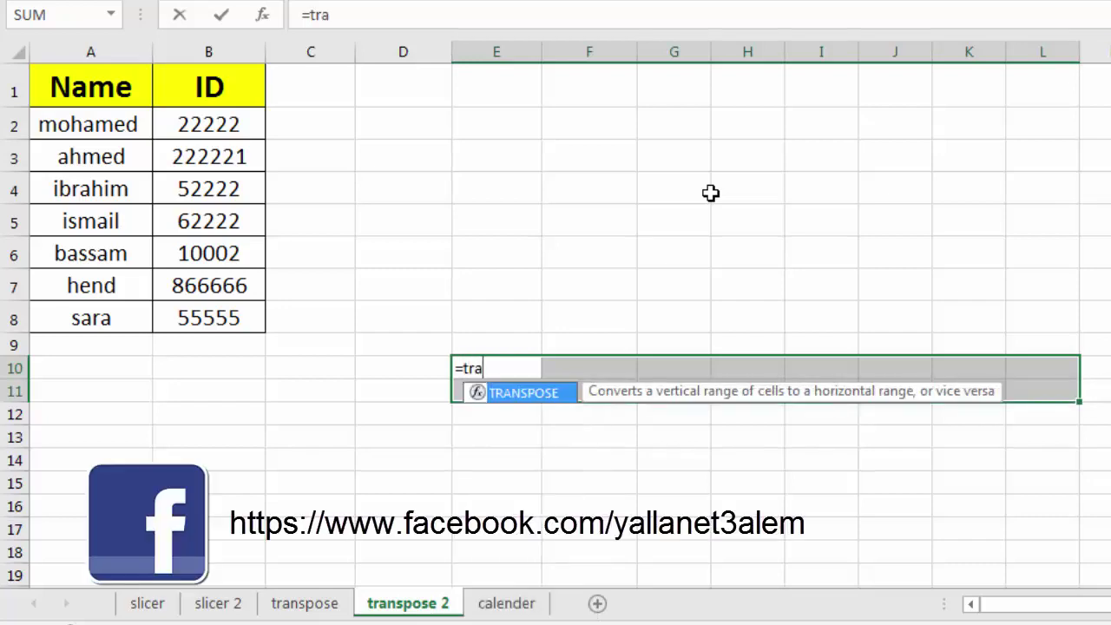
pyautogui.write('nspos')
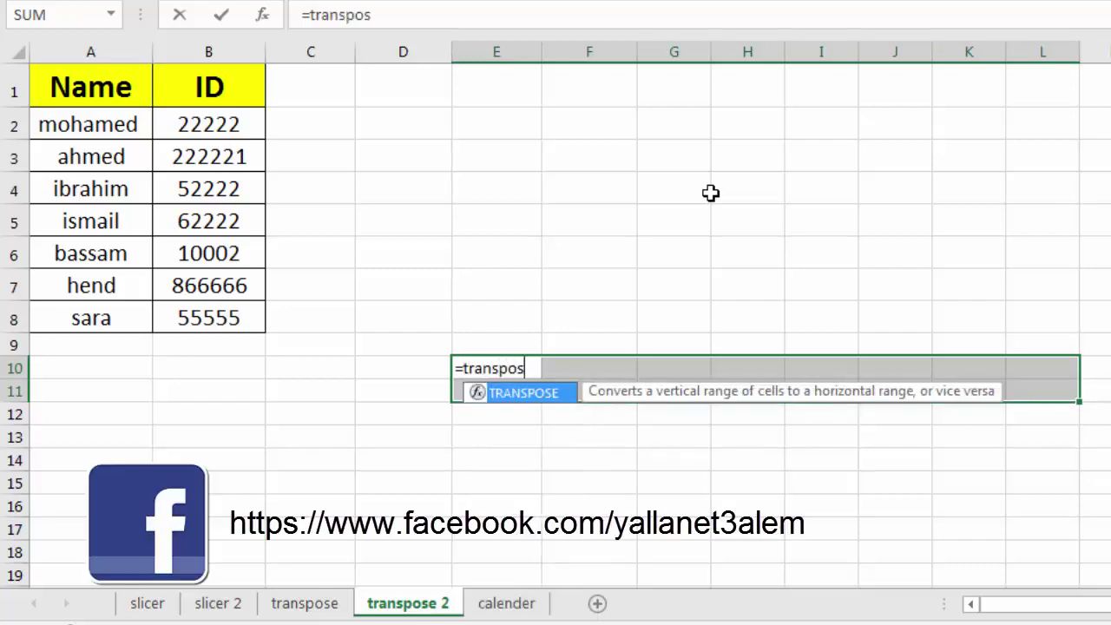
pyautogui.write('e')
pyautogui.write('(')
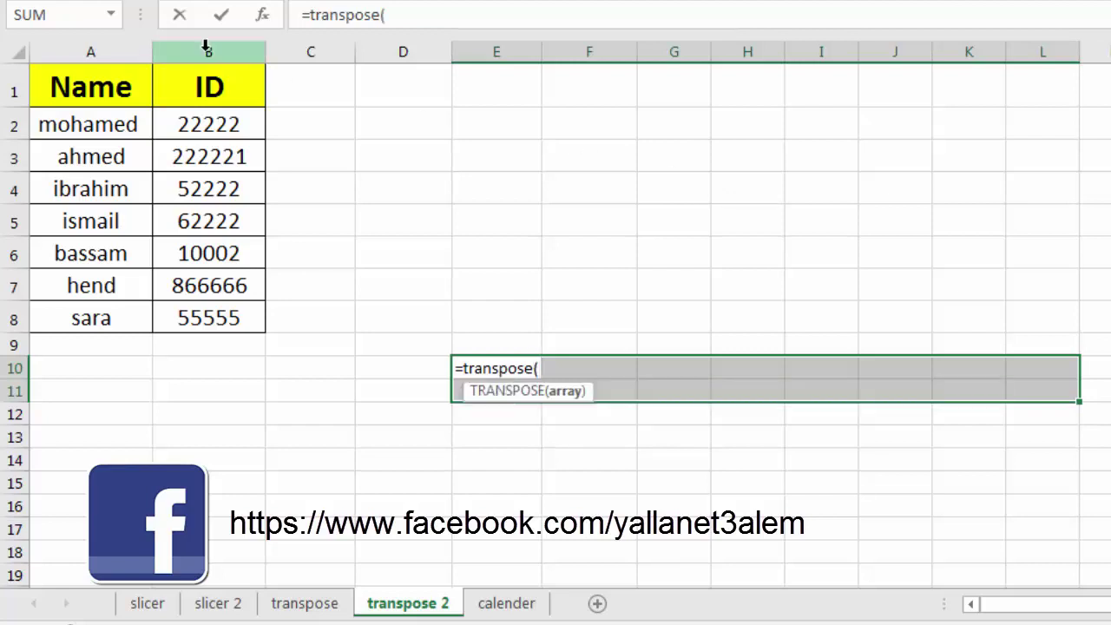
pyautogui.moveTo(212, 98)
pyautogui.mouseDown()
pyautogui.moveTo(77, 243)
pyautogui.moveTo(92, 353)
pyautogui.moveTo(98, 314)
pyautogui.mouseUp()
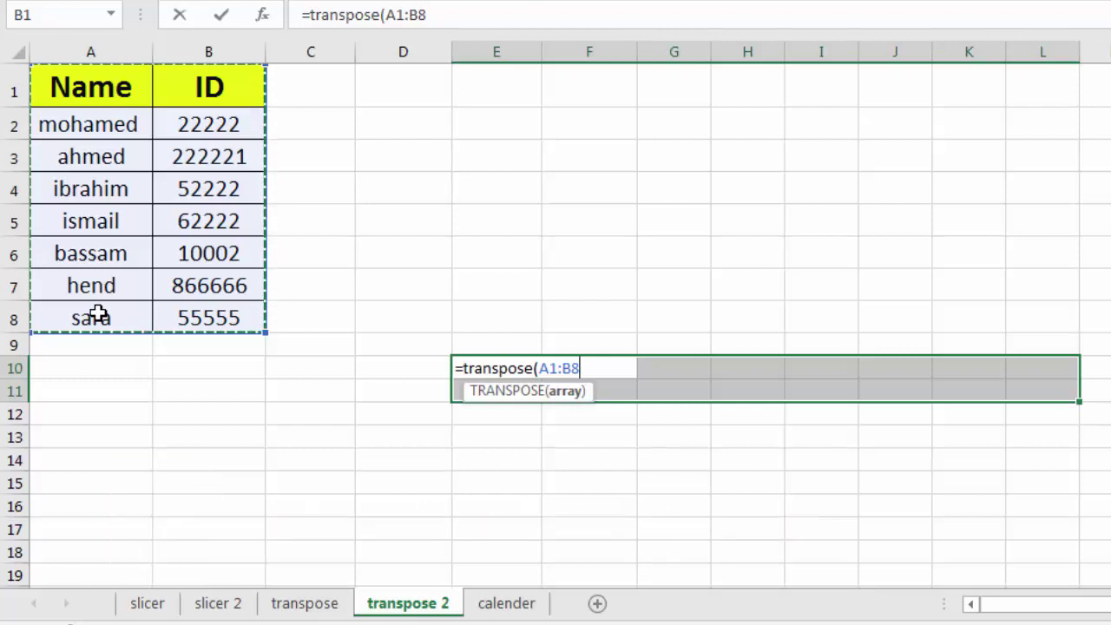
pyautogui.hotkey('ctrl', 'shift', 'Return')
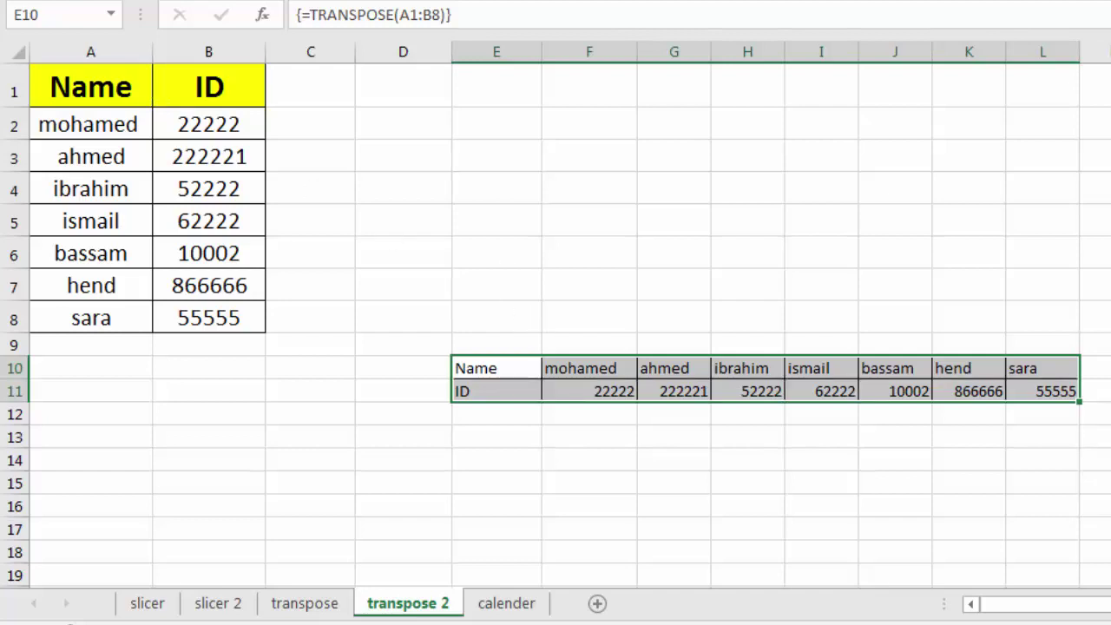
pyautogui.hotkey('alt', 'h')
# Center-align the transposed values in E10:L11.
pyautogui.press('a')
pyautogui.press('l')
pyautogui.hotkey('alt', 'h')
pyautogui.press('a')
pyautogui.press('c')
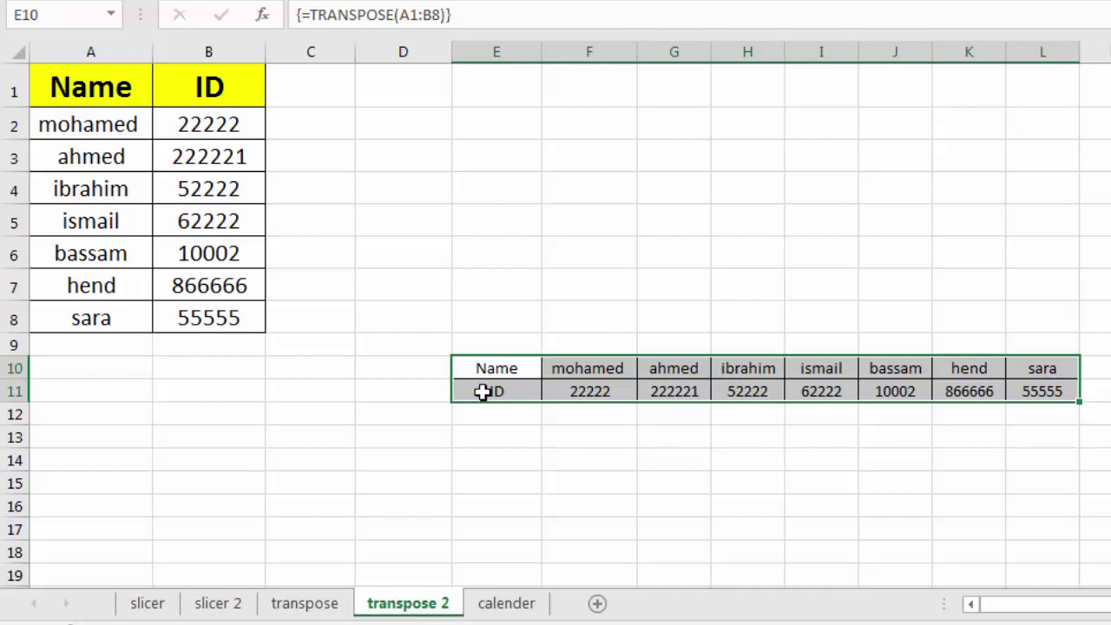
# Copy the original Name/ID table A1:B8 and pick E14 as the paste destination.
pyautogui.click(304, 374)
pyautogui.click(296, 463)
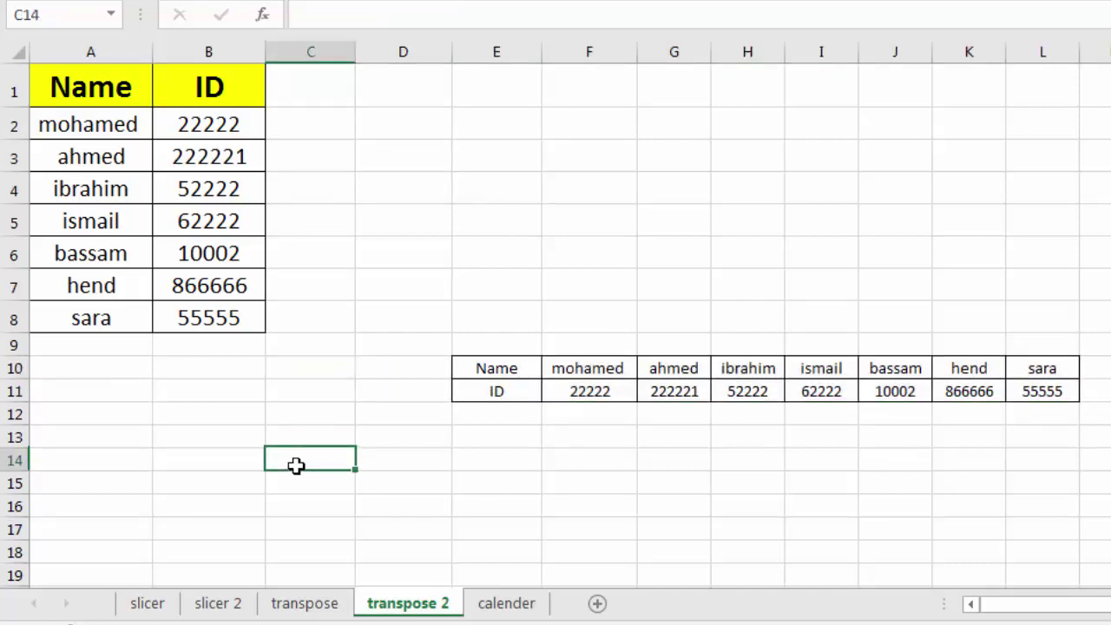
pyautogui.moveTo(204, 85); pyautogui.dragTo(78, 328)
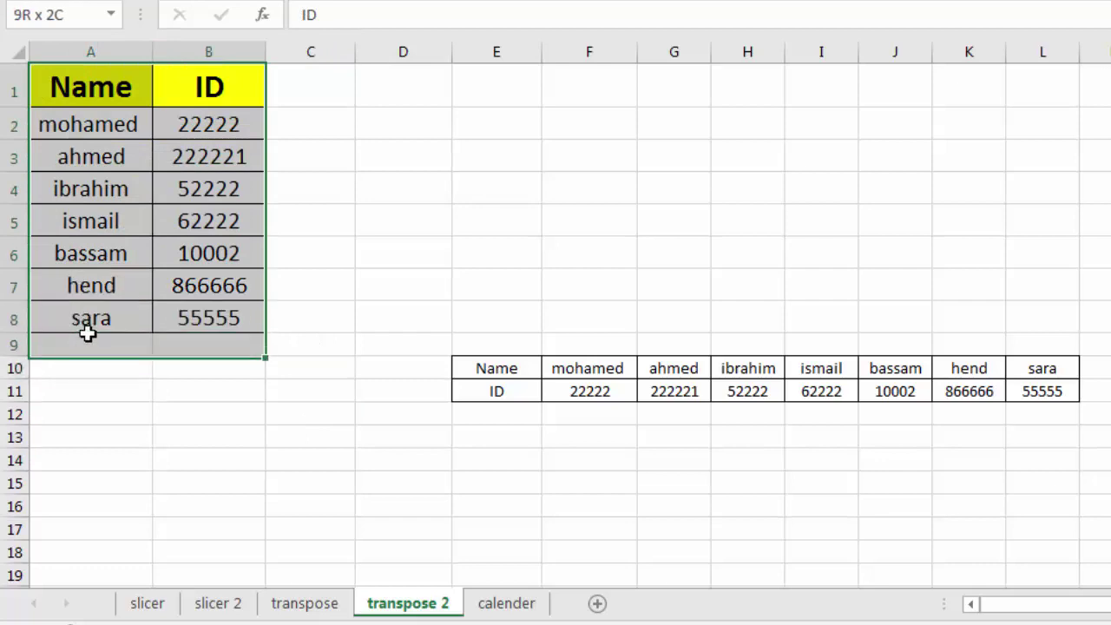
pyautogui.moveTo(78, 328); pyautogui.dragTo(88, 322)
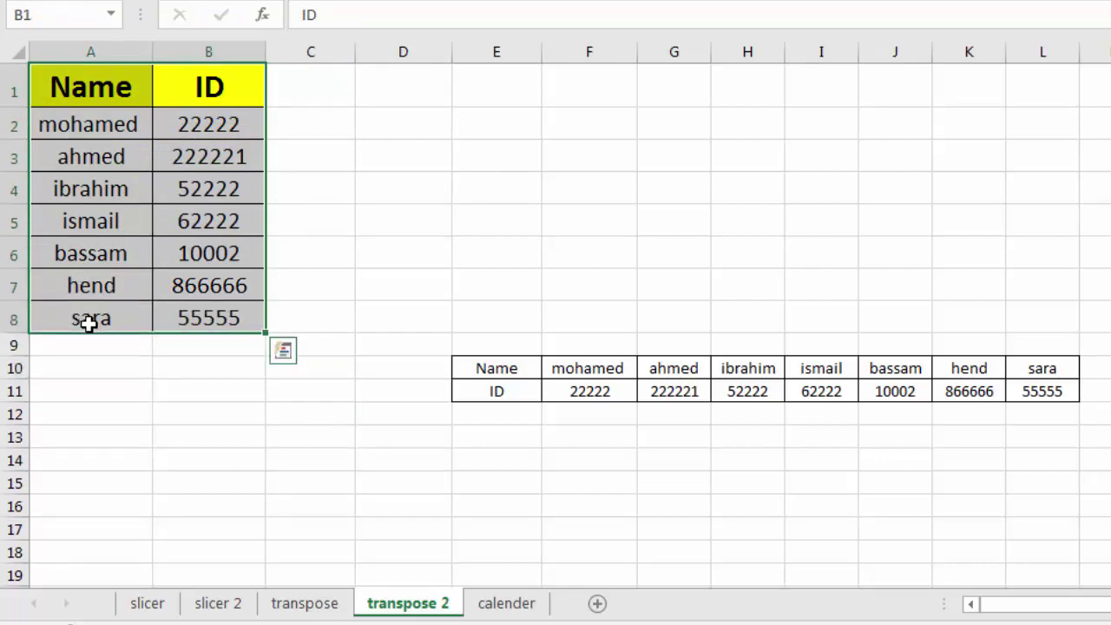
pyautogui.hotkey('ctrl', 'c')
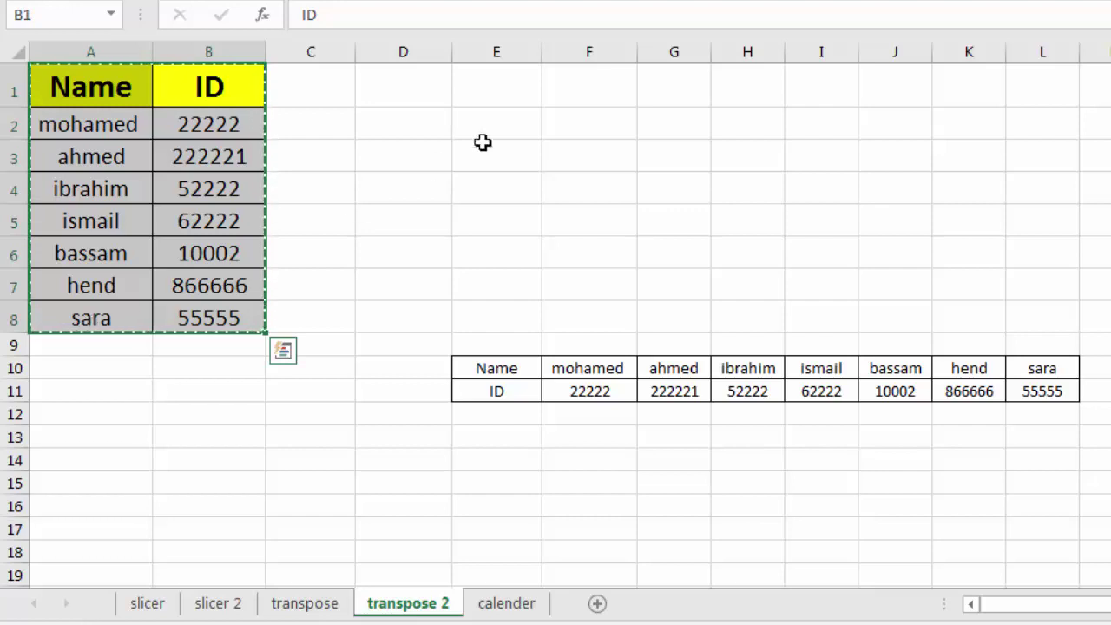
pyautogui.click(469, 466)
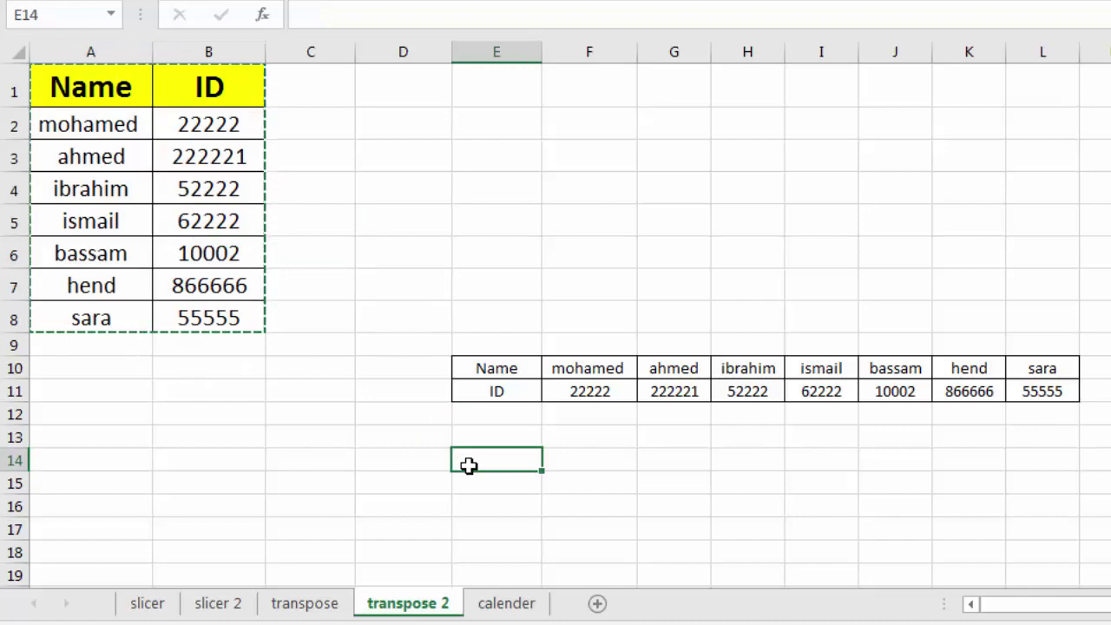
# Paste the copied Name/ID table at E14 using Paste Special with Transpose ticked.
pyautogui.rightClick(469, 466)
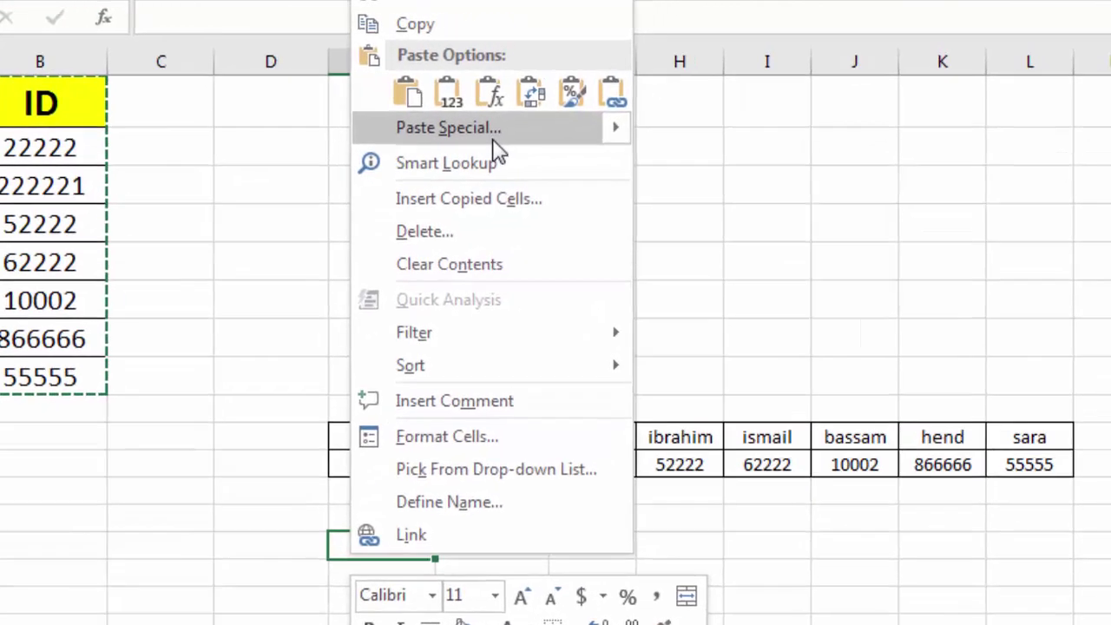
pyautogui.click(553, 107)
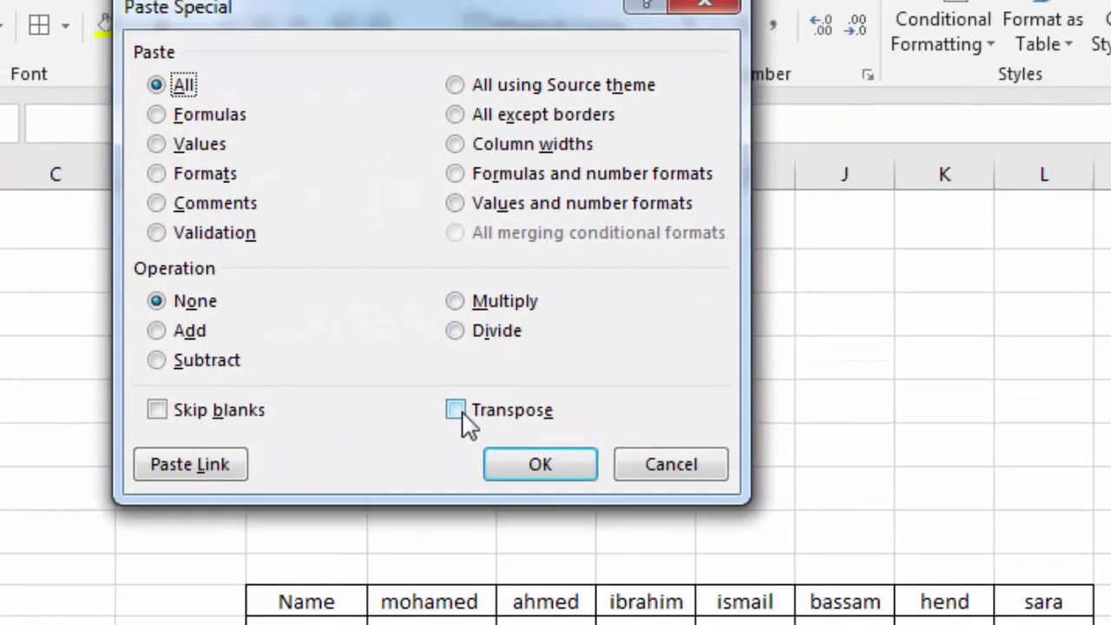
pyautogui.click(429, 305)
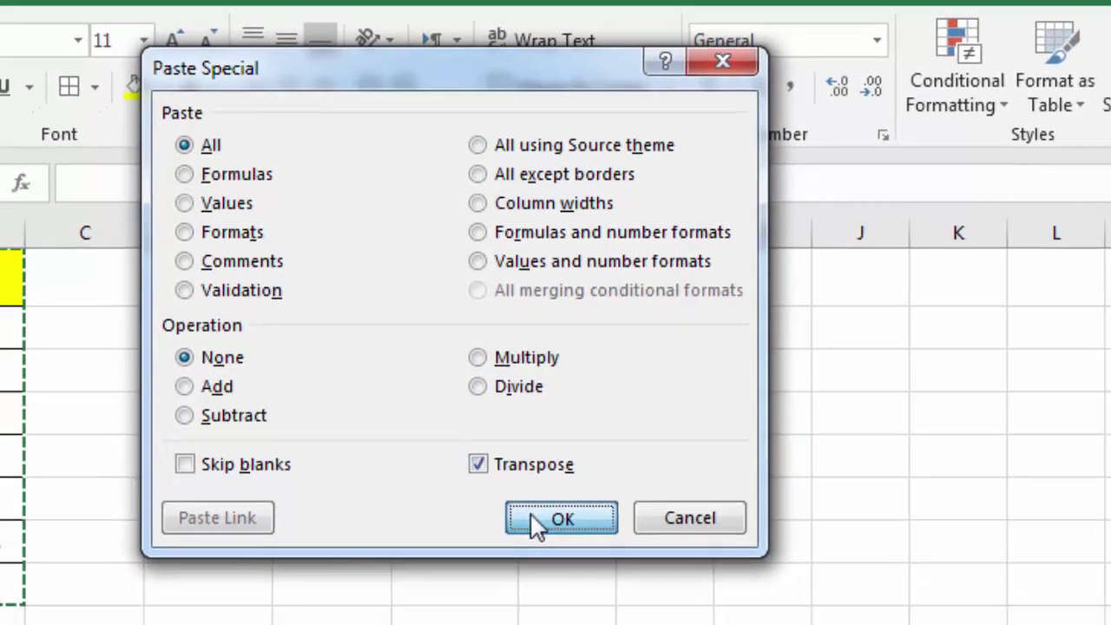
pyautogui.click(556, 533)
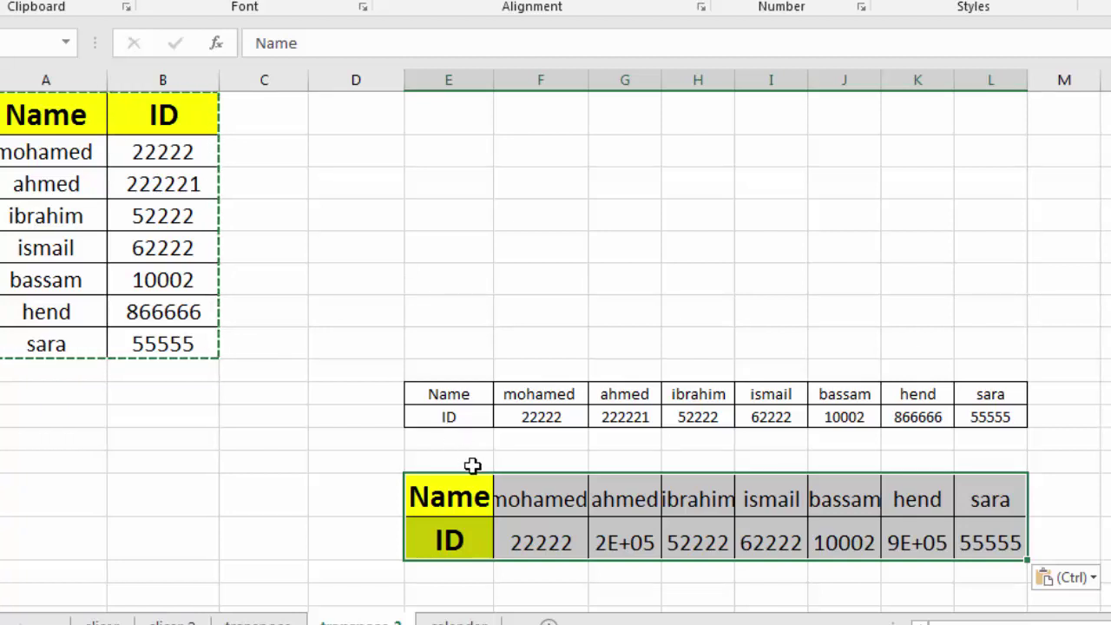
# Bring up the Paste Special dialog again from cell D6's context menu.
pyautogui.rightClick(313, 258)
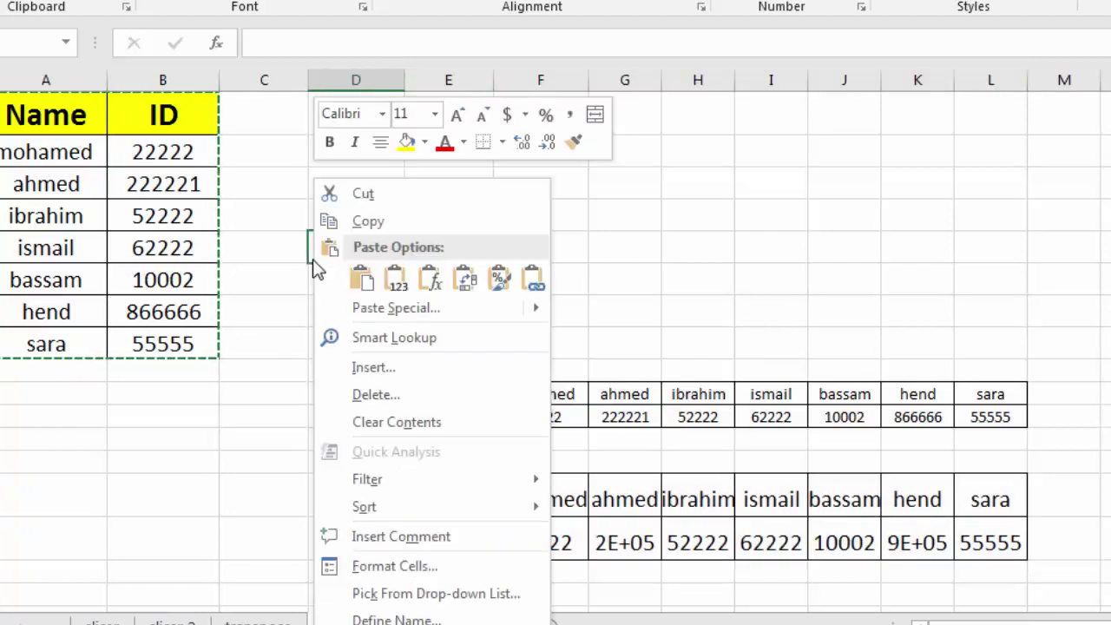
pyautogui.click(367, 311)
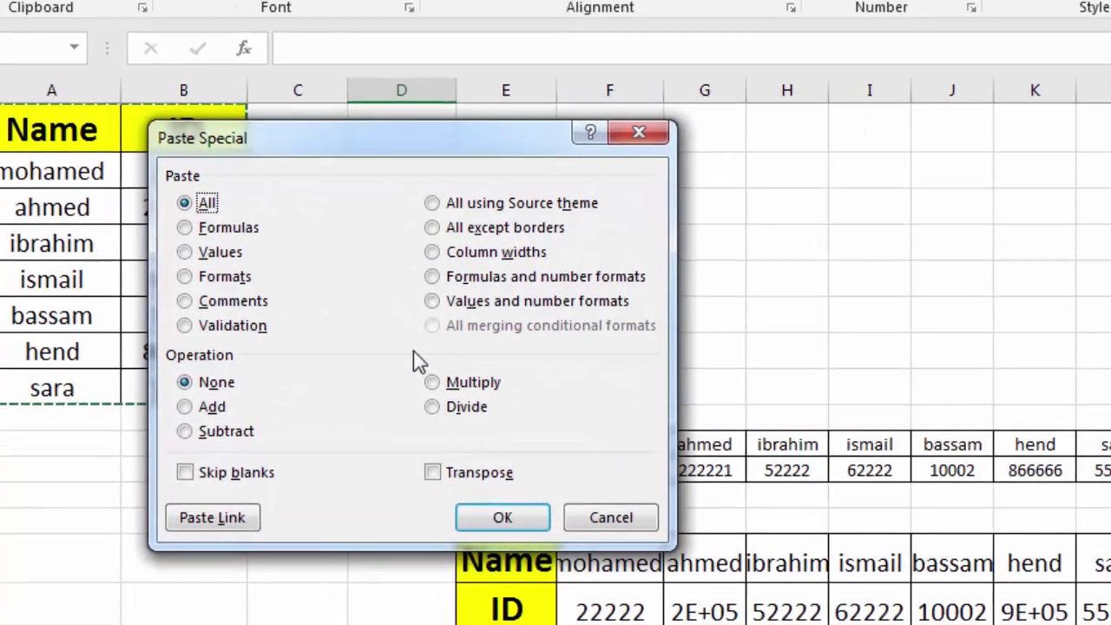